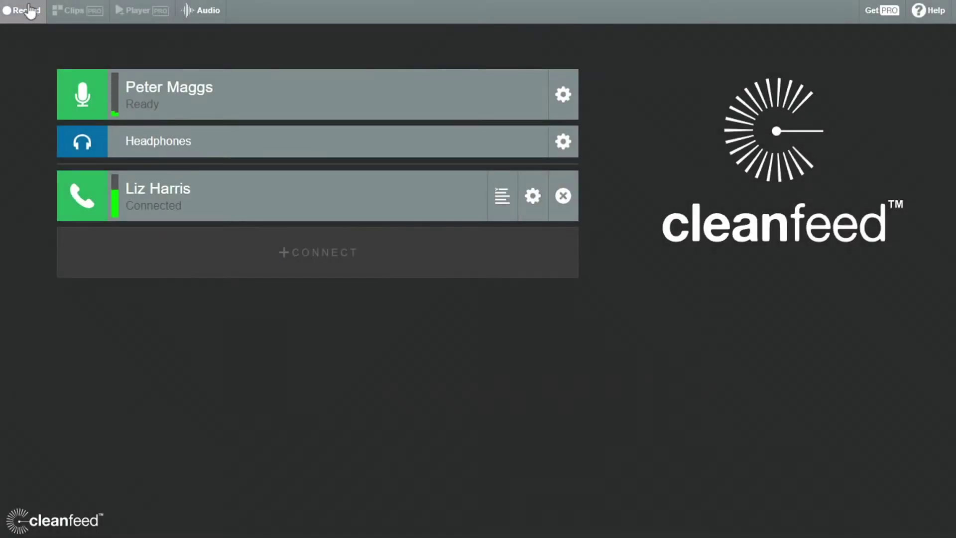
Bring up the Cleanfeed website so its studio shows the host microphone channel Ready
left_click(22, 11)
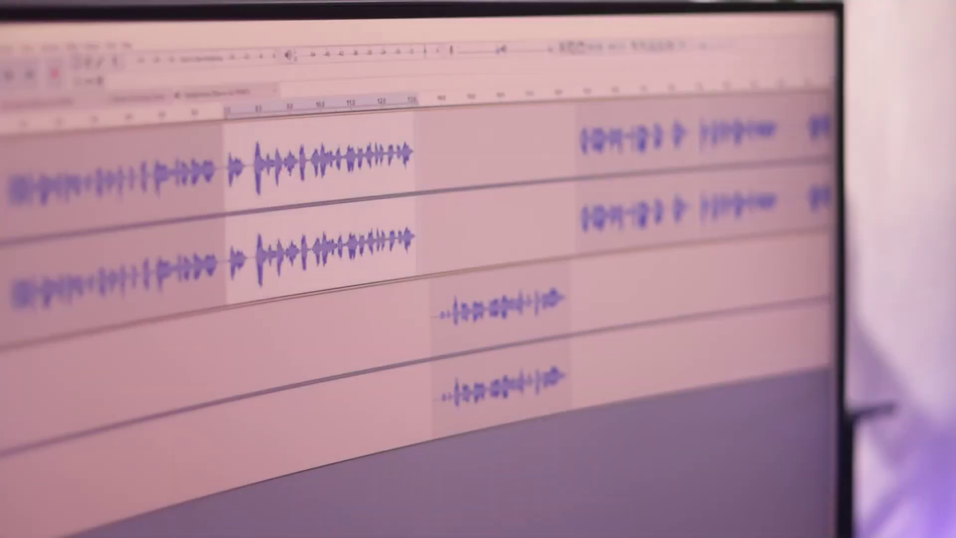
key("alt+c")
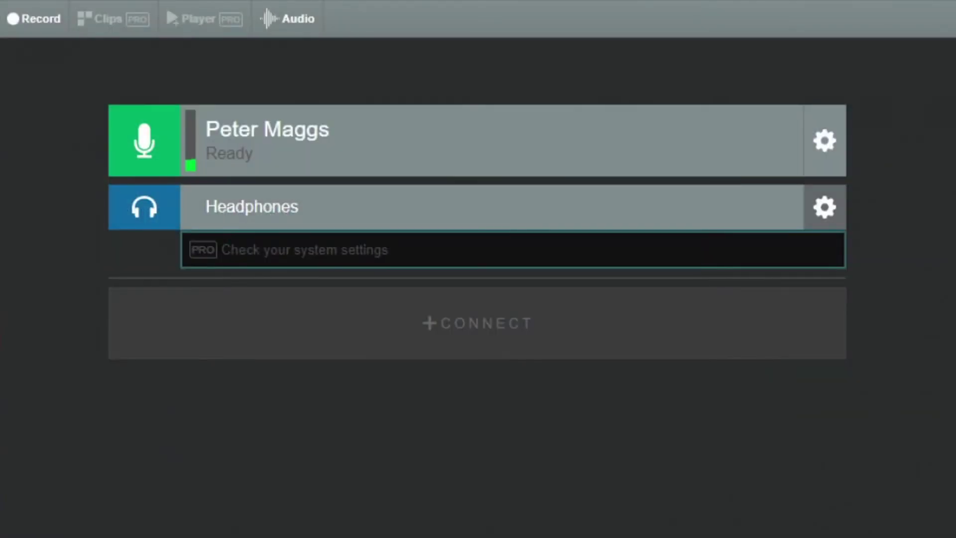
Switch the mic input to Communications - Microphone (H Series Stereo Track USB) and review audio quality options
left_click(826, 145)
left_click(513, 204)
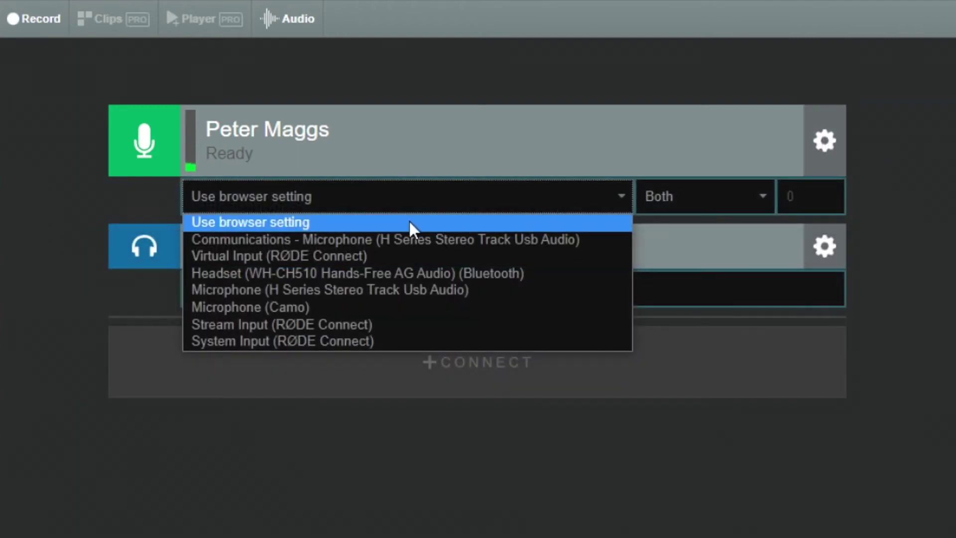
left_click(466, 242)
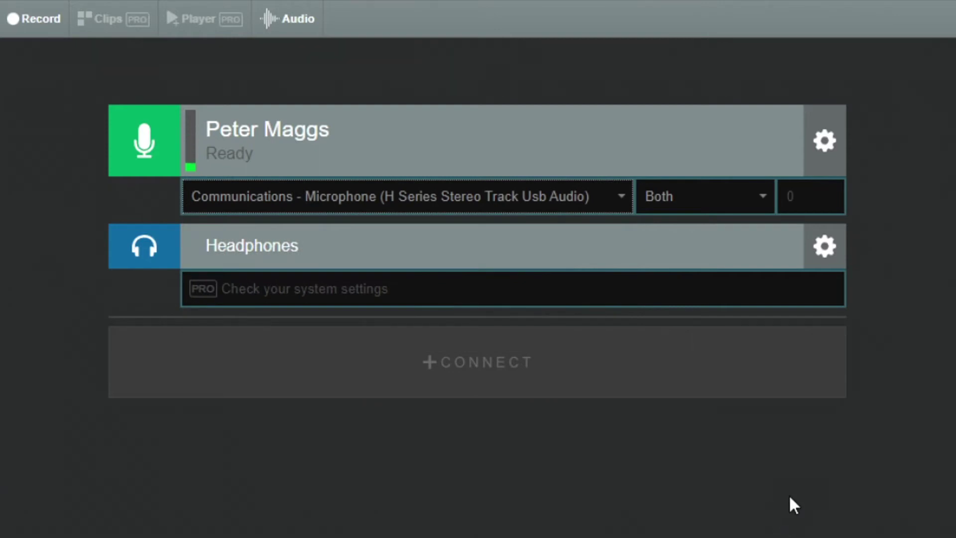
left_click(298, 20)
left_click(700, 244)
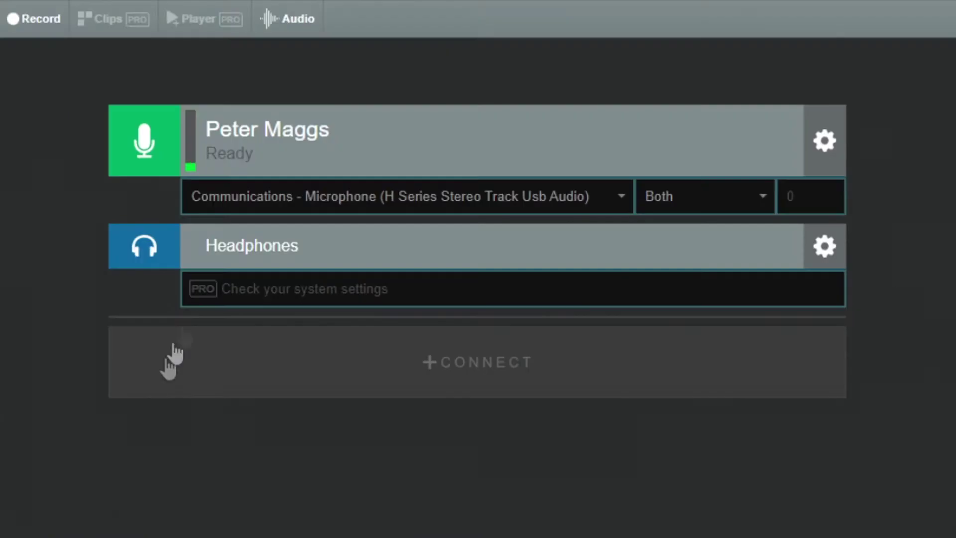
Record a short session named 'Audio Test' and download it from its recording row
left_click(34, 21)
type("Audio Test")
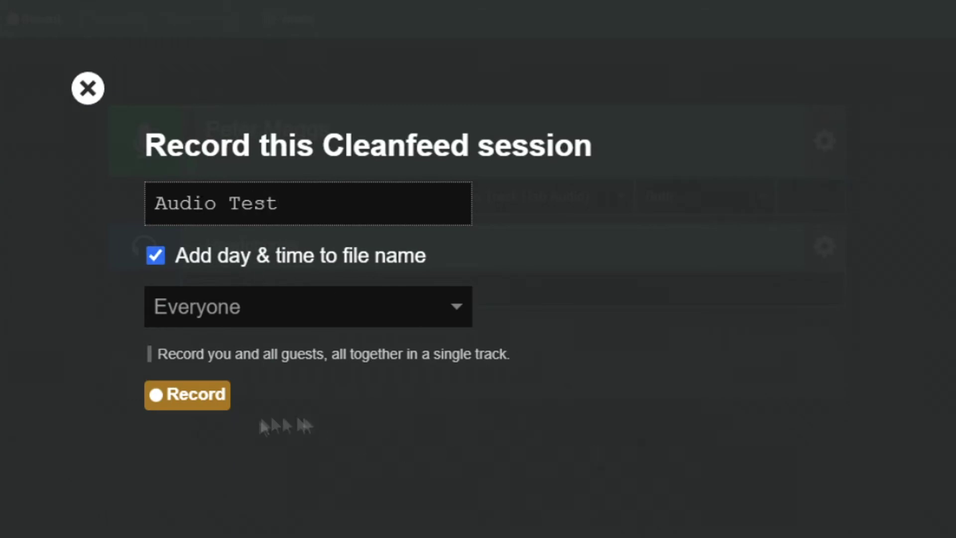
left_click(185, 399)
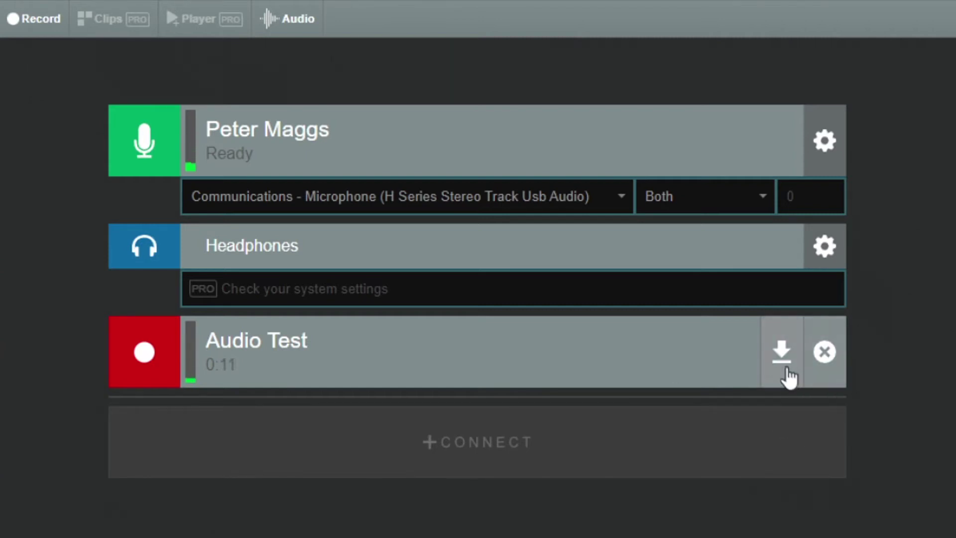
left_click(783, 356)
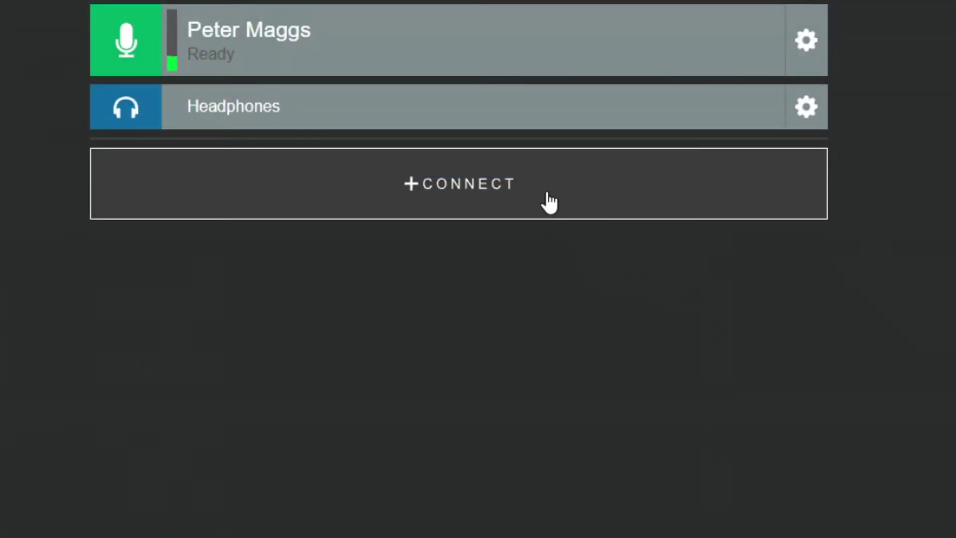
Fill in the guest's name in the invite form and email them a Cleanfeed invitation
left_click(549, 202)
left_click(208, 150)
type("Brend")
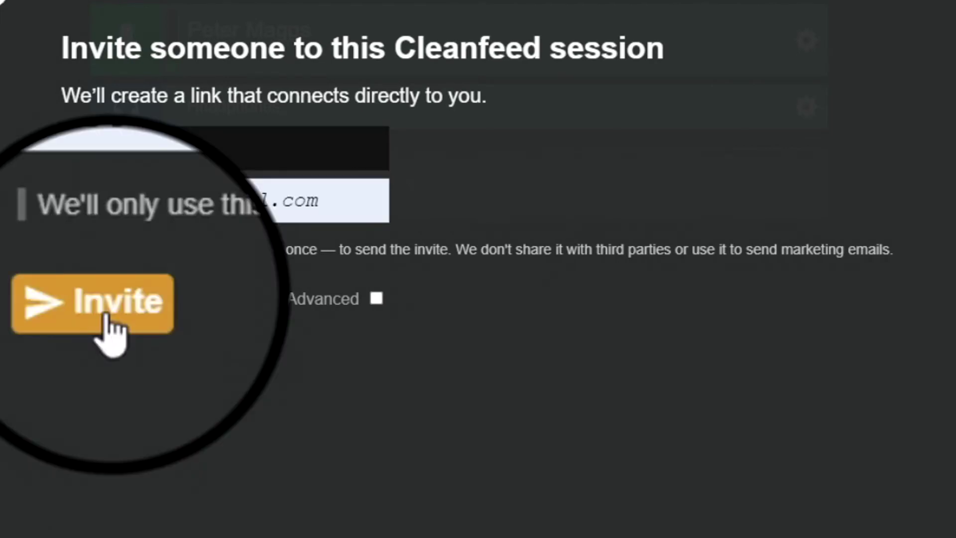
left_click(107, 304)
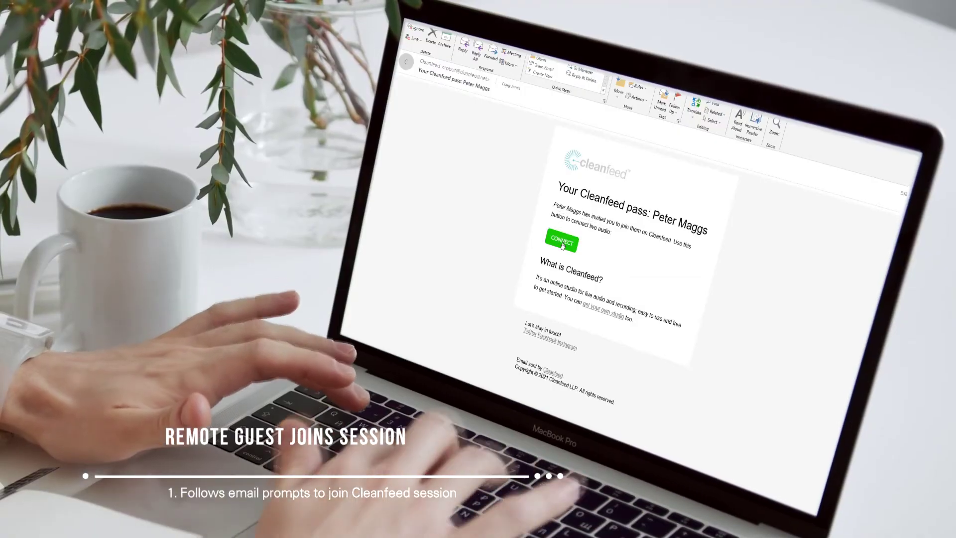
Join via the emailed invite, record the podcast under the suggested name, then download and pause it
left_click(720, 172)
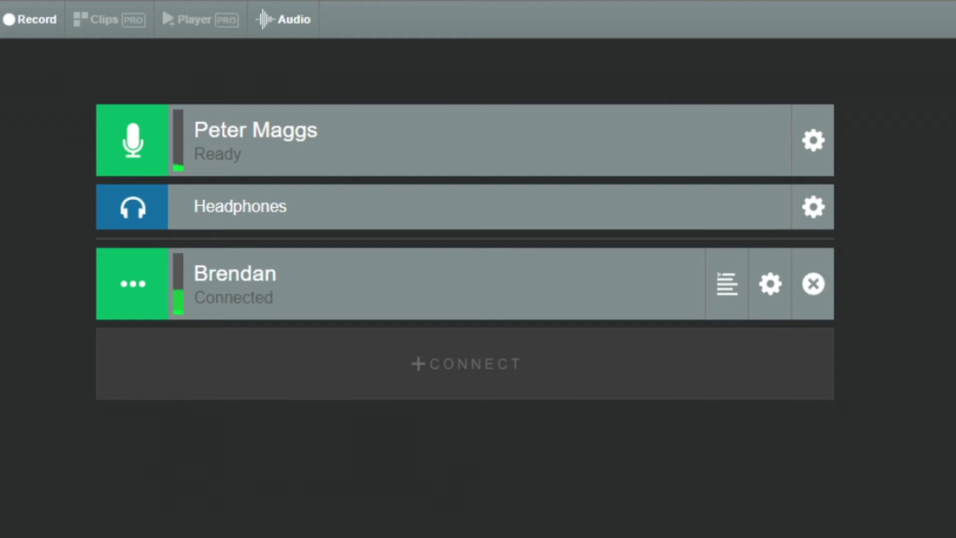
left_click(12, 27)
left_click(269, 204)
left_click(270, 255)
left_click(388, 307)
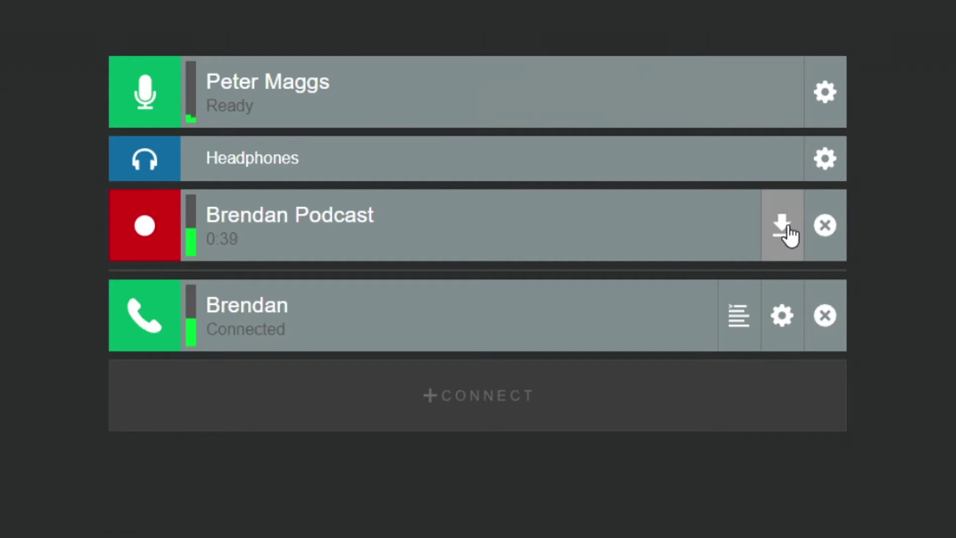
left_click(787, 225)
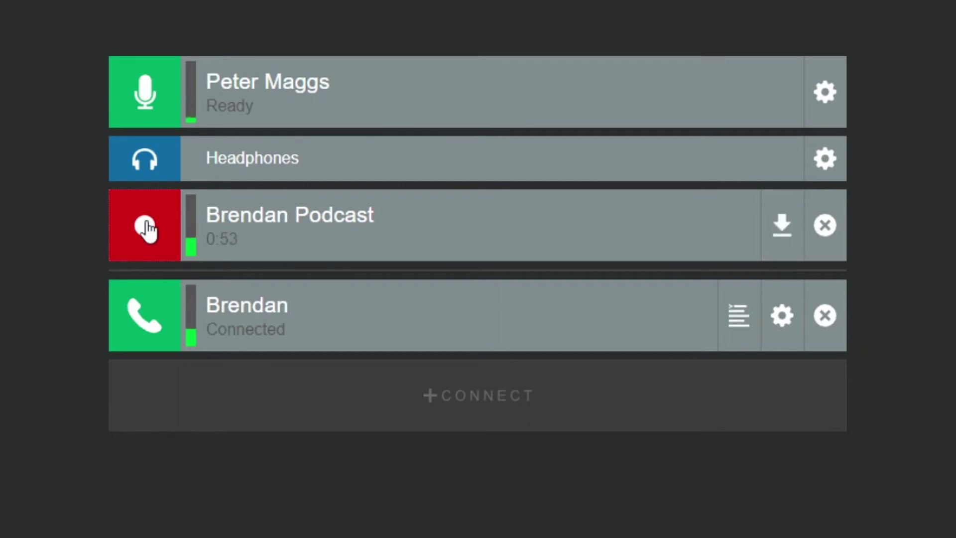
left_click(147, 229)
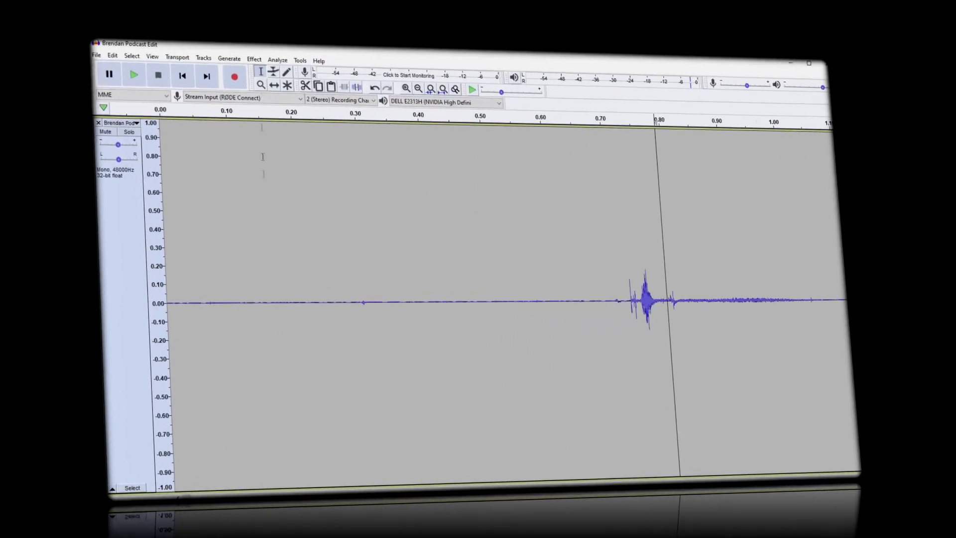
Take a Noise Reduction profile from the silent opening, then select the entire track
left_click_drag(174, 295, 589, 295)
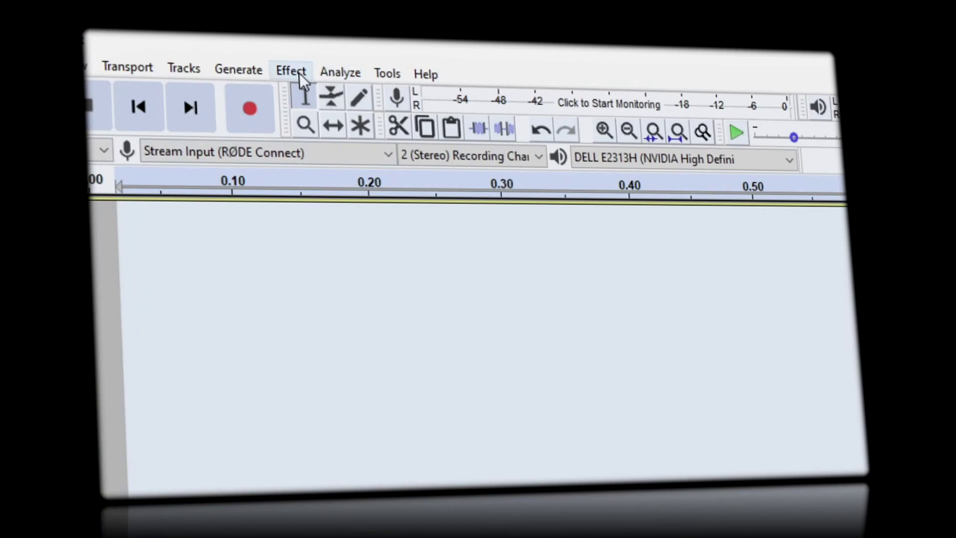
left_click(300, 73)
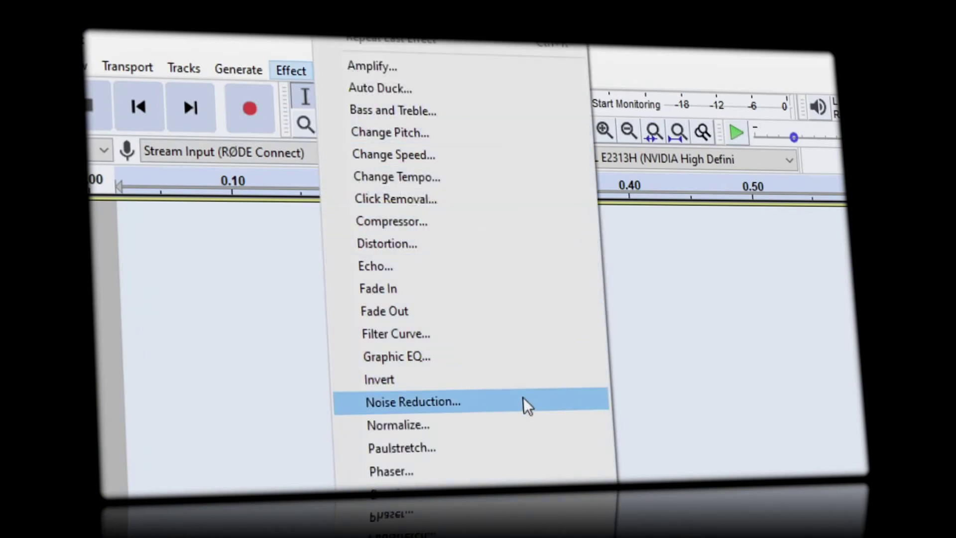
left_click(567, 399)
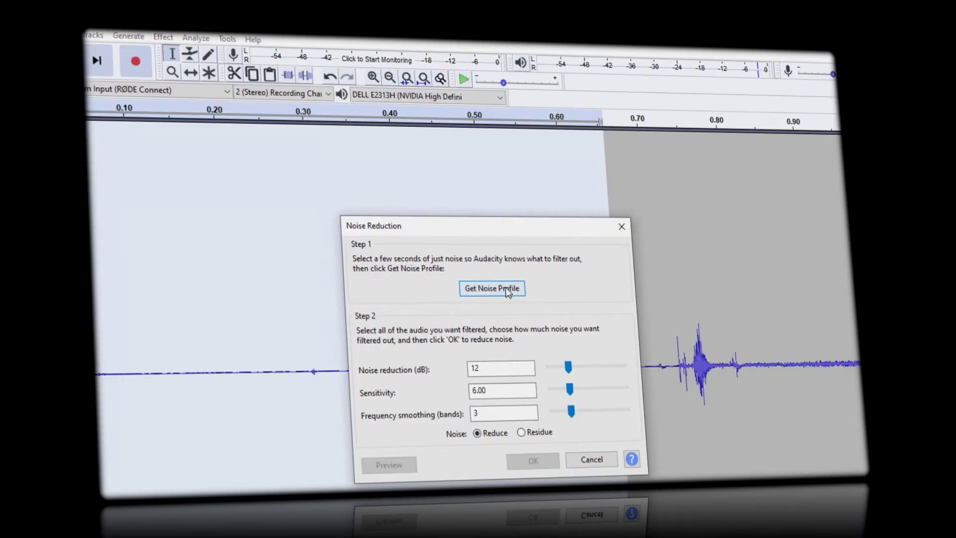
left_click(508, 292)
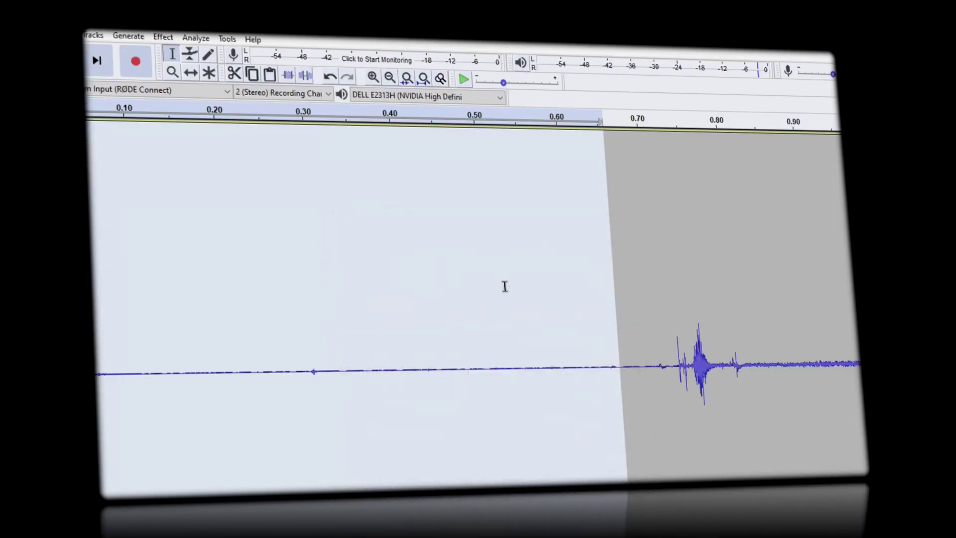
left_click(595, 344)
key("ctrl+a")
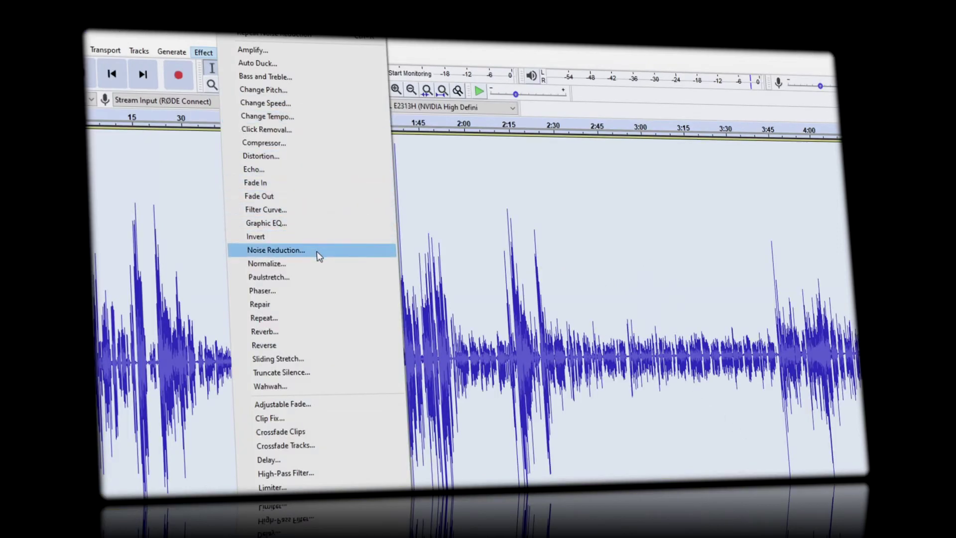
Apply Noise Reduction to the full track with 12 dB, sensitivity 6.00 and 3 bands
left_click(319, 255)
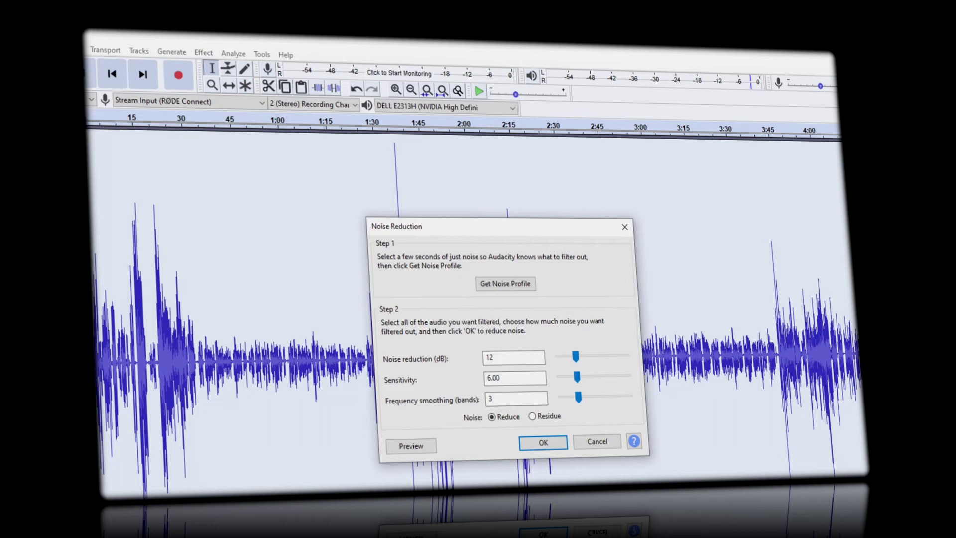
left_click(557, 449)
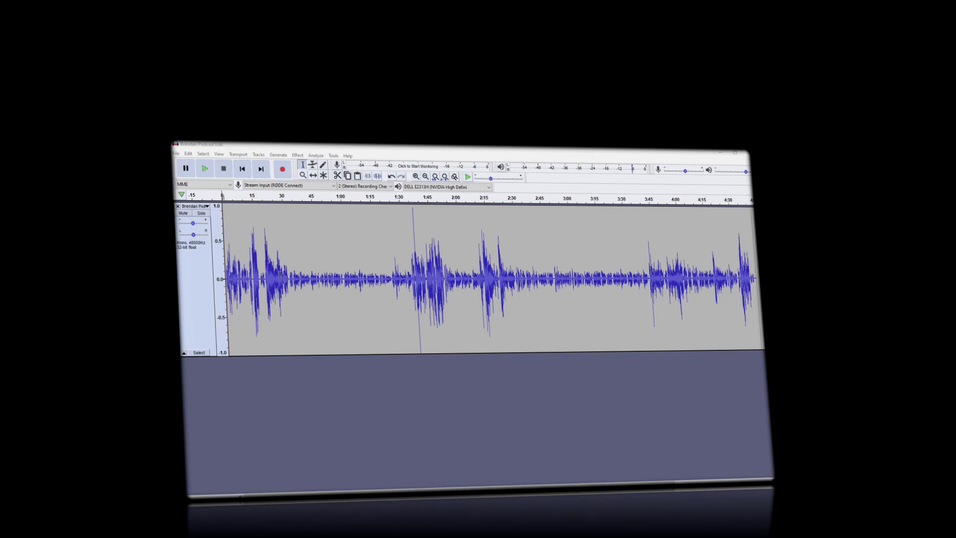
Play the noise-reduced track starting from the 0:30 mark
left_click(282, 319)
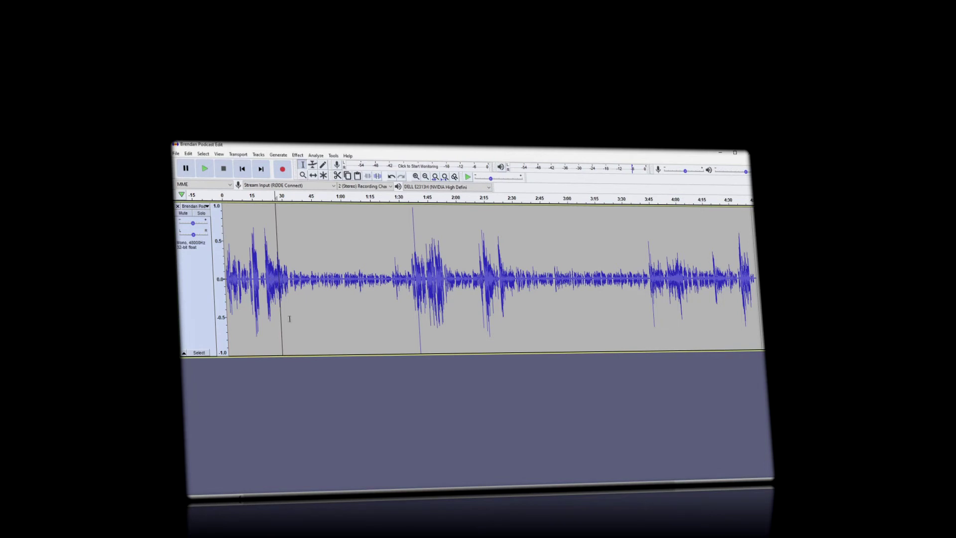
left_click(204, 172)
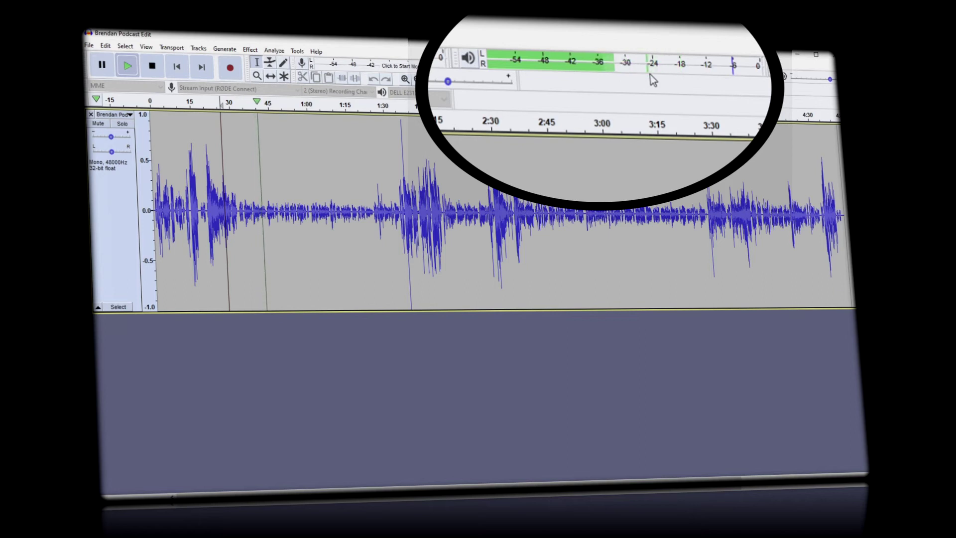
Stop playback and compress: -50 dB floor, 8:1 ratio, 0.10 s attack, 1.0 s release, no make-up gain
left_click(152, 67)
left_click(250, 50)
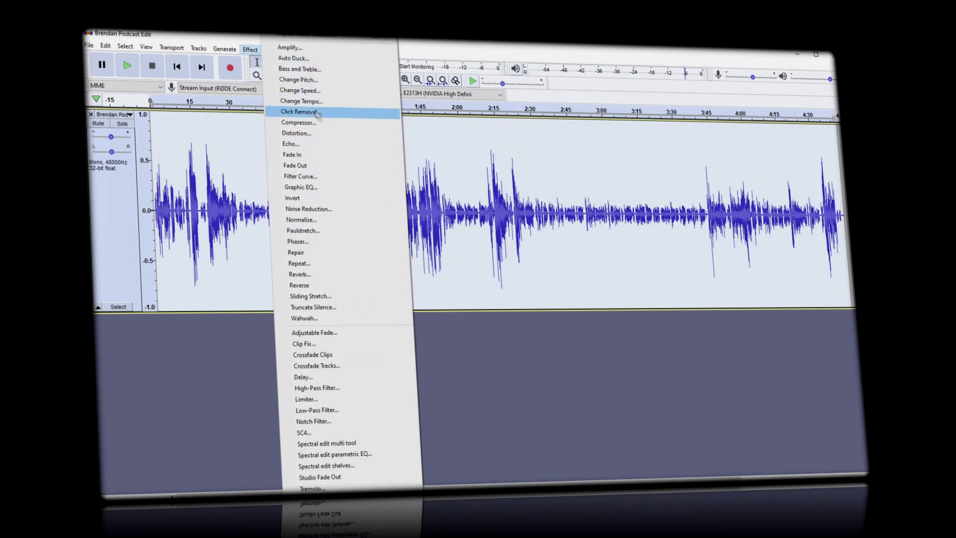
left_click(299, 122)
left_click_drag(508, 295, 510, 302)
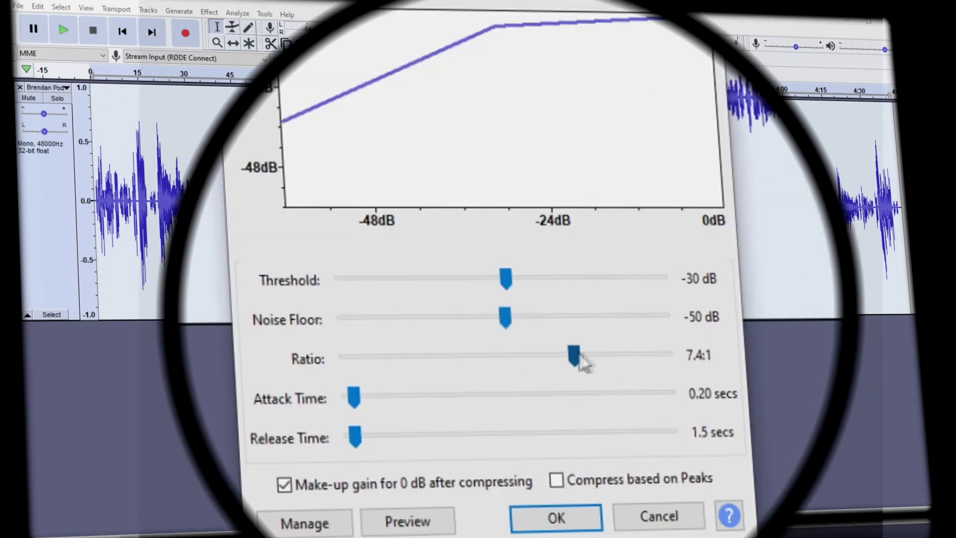
left_click_drag(542, 334, 556, 336)
left_click_drag(357, 397, 347, 396)
left_click_drag(355, 437, 349, 436)
left_click(284, 484)
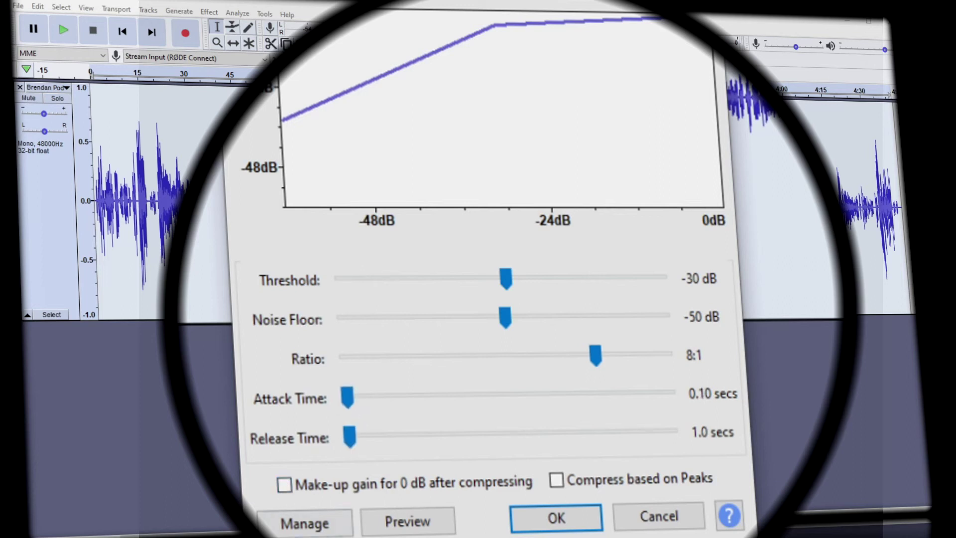
left_click(556, 518)
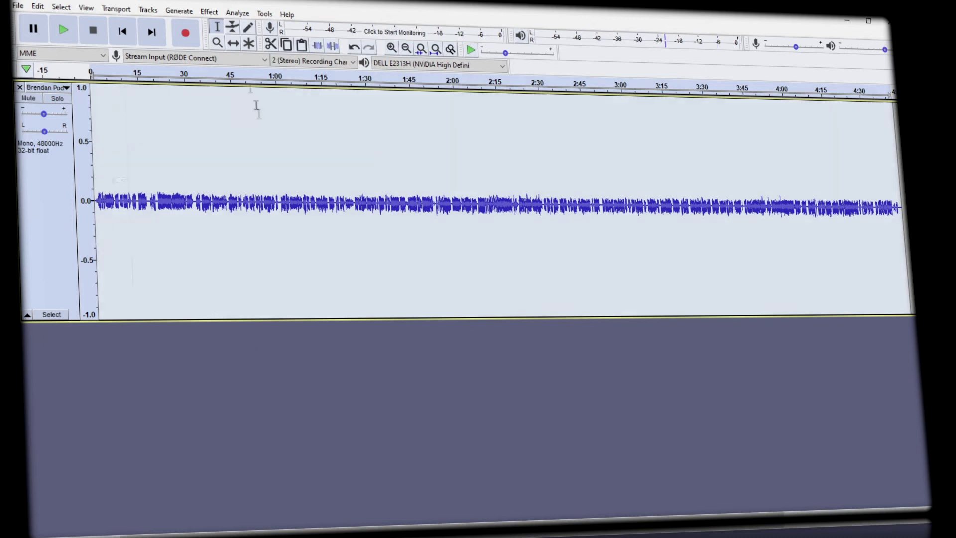
Amplify the track to a -3 dB new peak, then play it back from 0:15
left_click(209, 11)
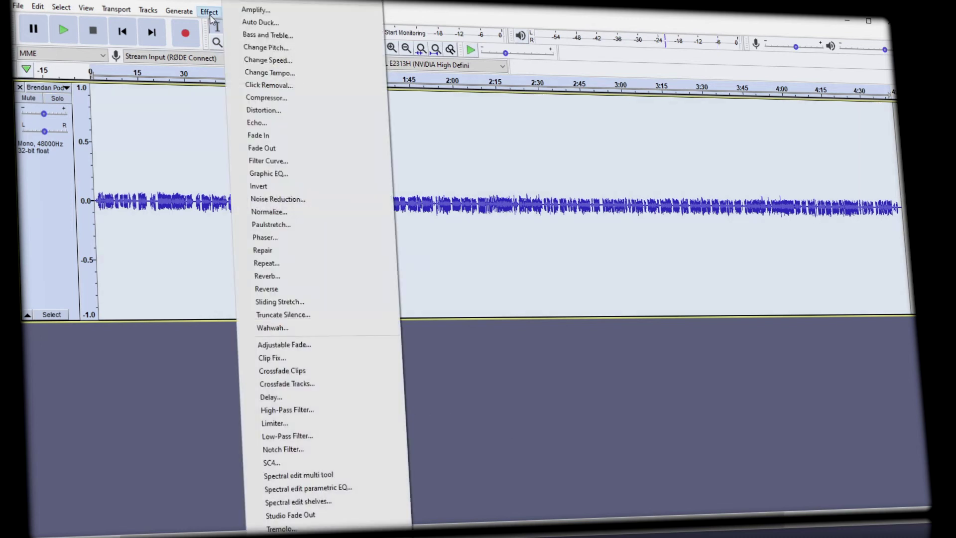
left_click(343, 12)
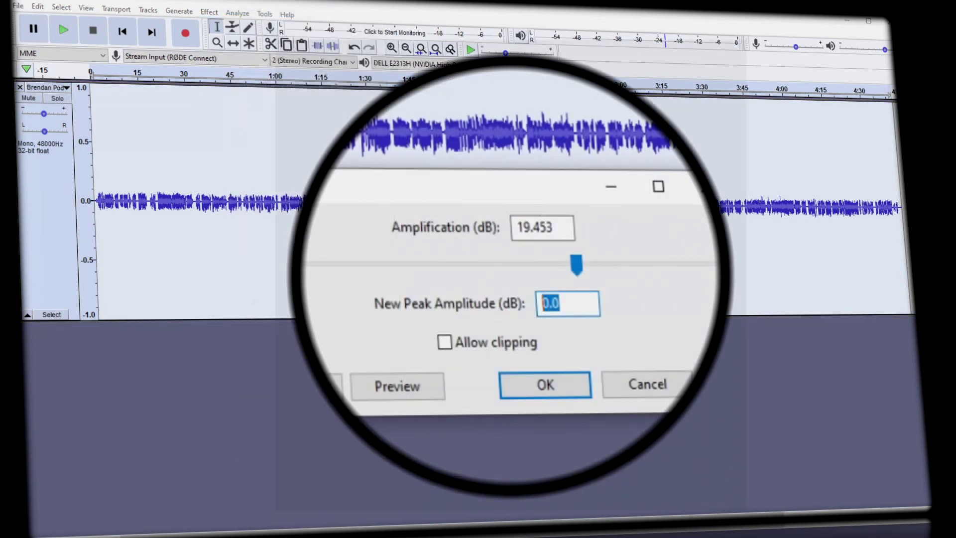
type("-3")
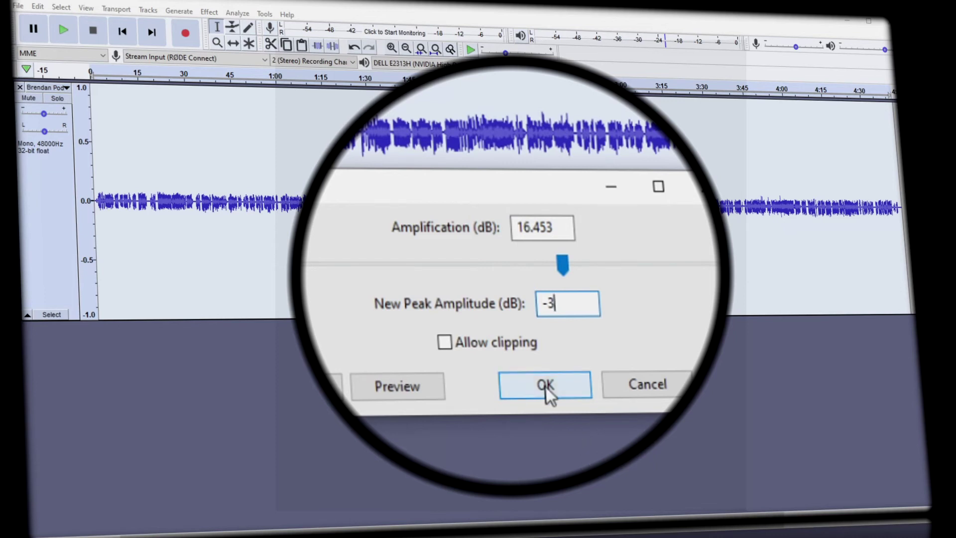
left_click(546, 390)
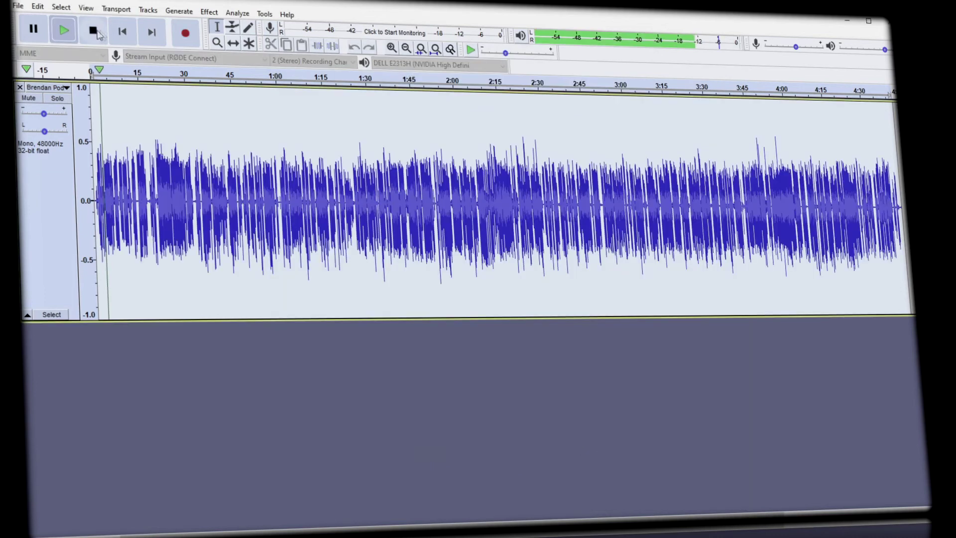
left_click(147, 125)
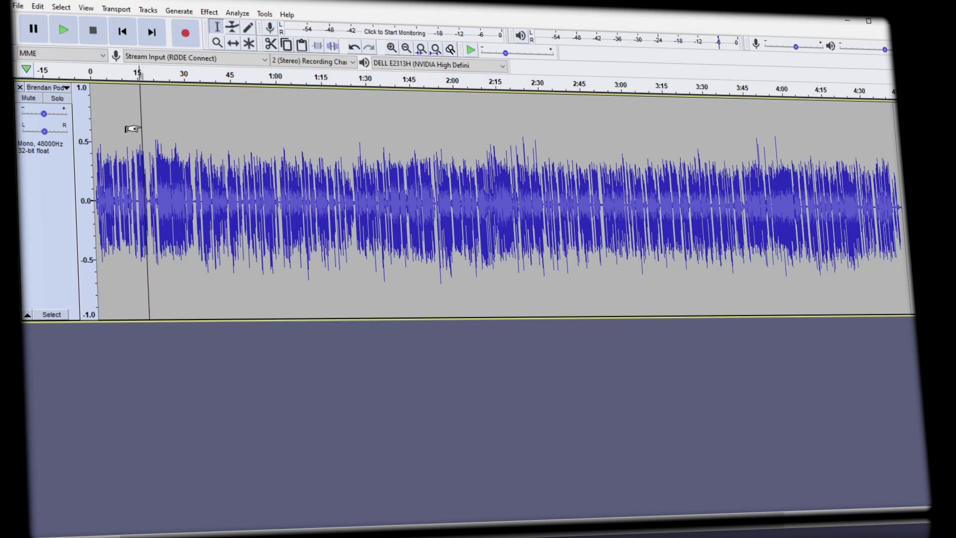
left_click(63, 30)
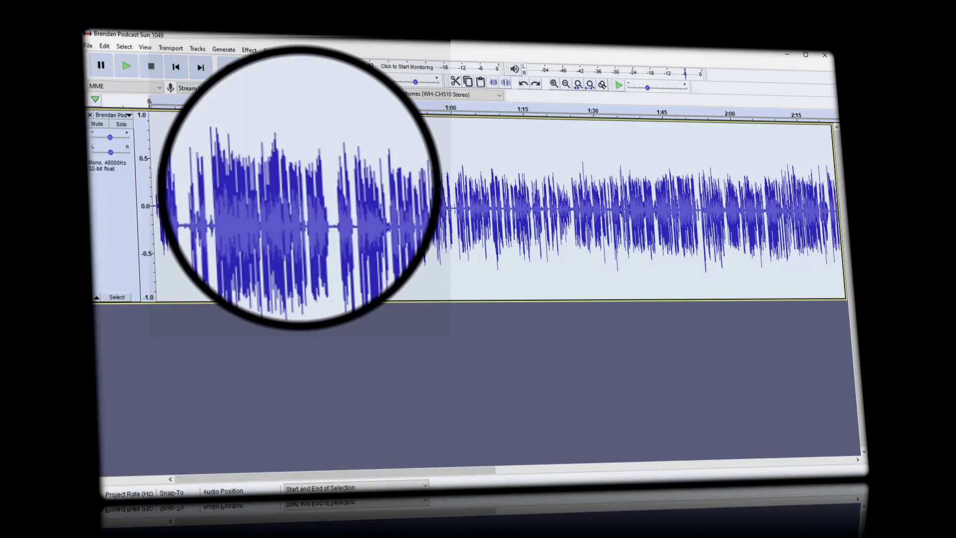
Load the Filter Curve Bass Boost preset and lower its low-end boost from +9 dB to about +3 dB
left_click(250, 49)
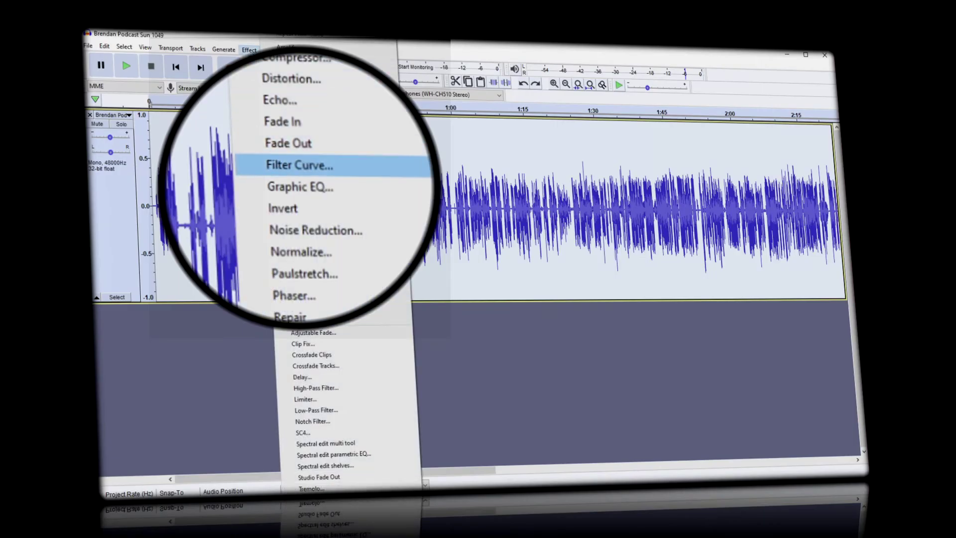
left_click(299, 164)
left_click(203, 458)
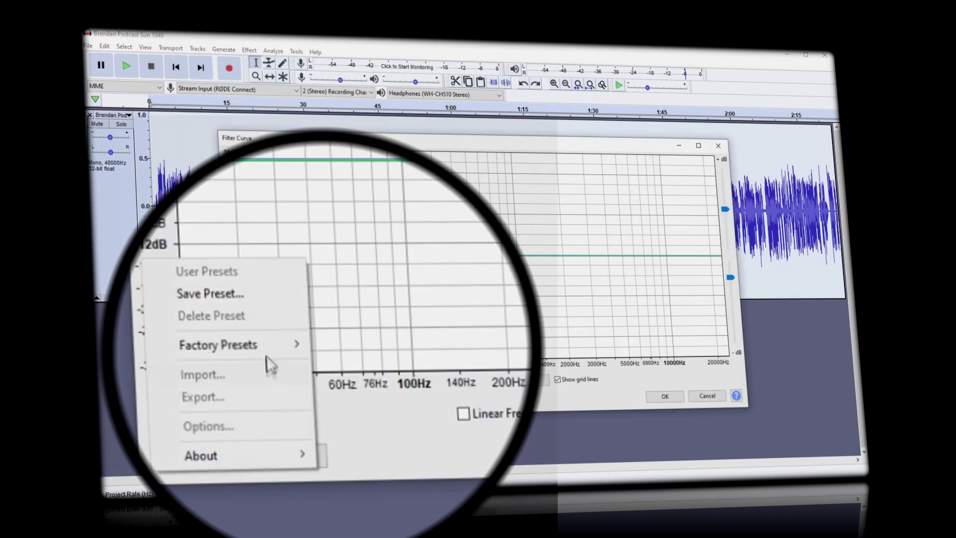
mouse_move(264, 345)
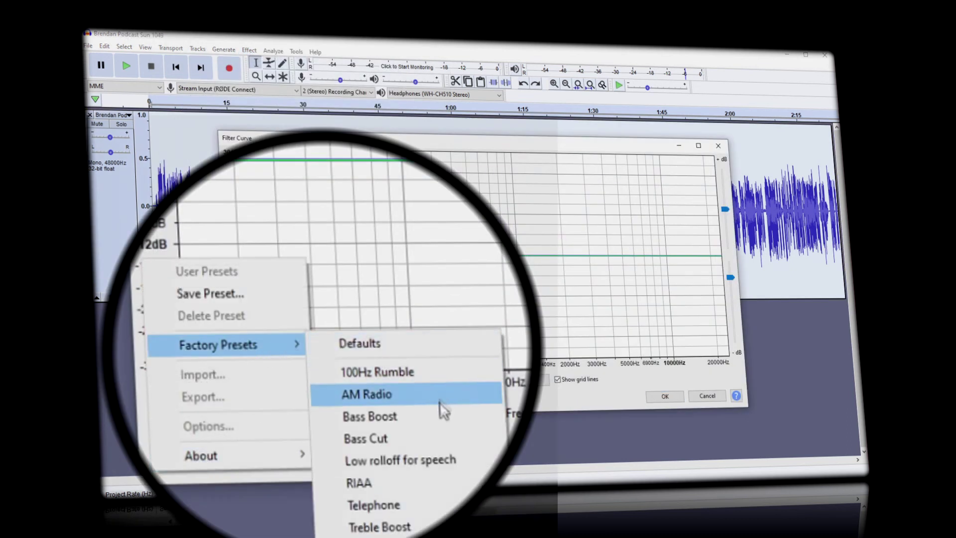
left_click(466, 415)
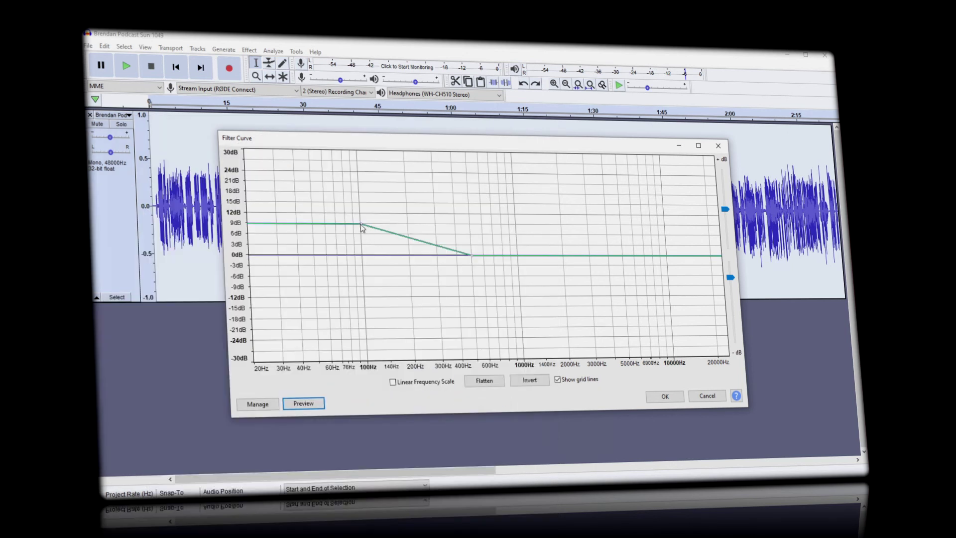
left_click_drag(361, 228, 361, 248)
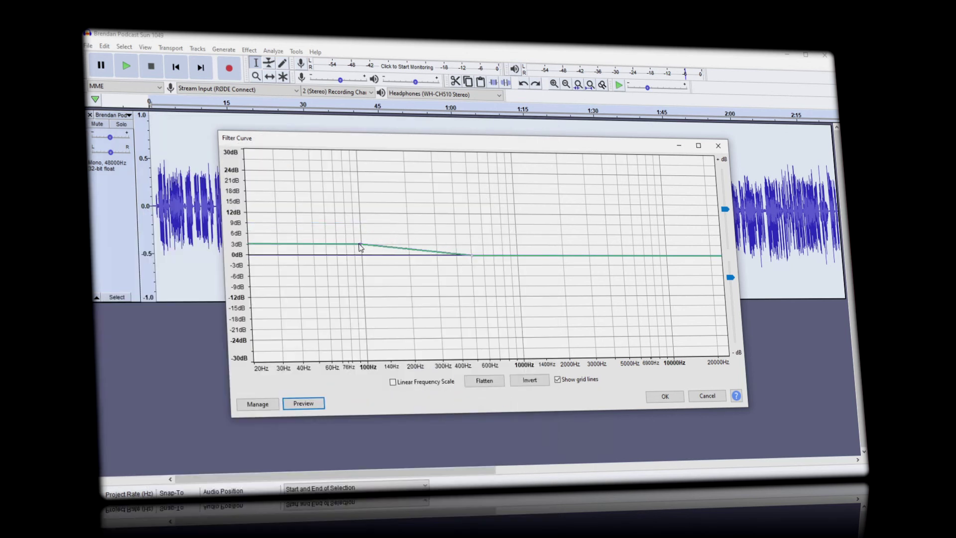
Preview and apply the +3 dB bass boost, then play the track to hear it
left_click(306, 408)
left_click(666, 397)
key("space")
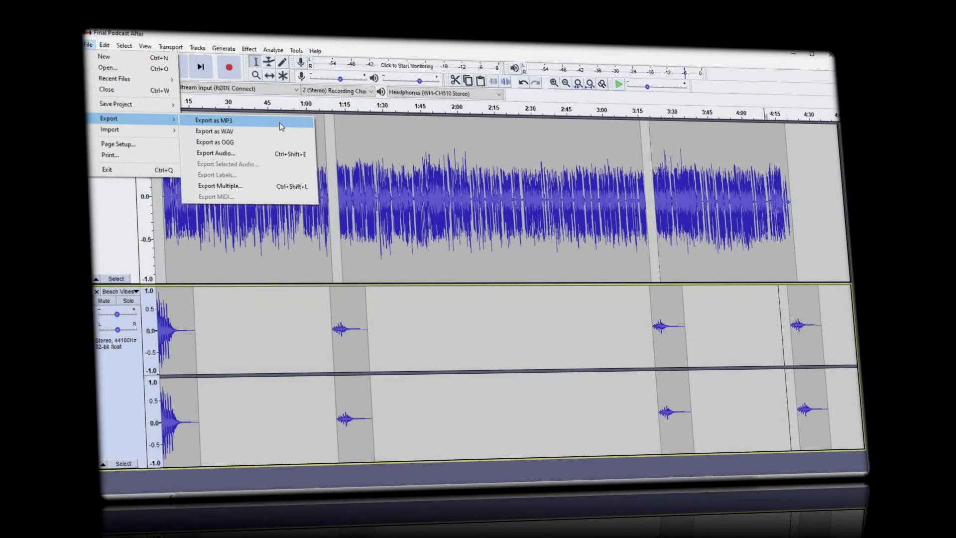
Export 'Final Podcast Episode 3' as an MP3 using the Insane 320 kbps preset
left_click(280, 126)
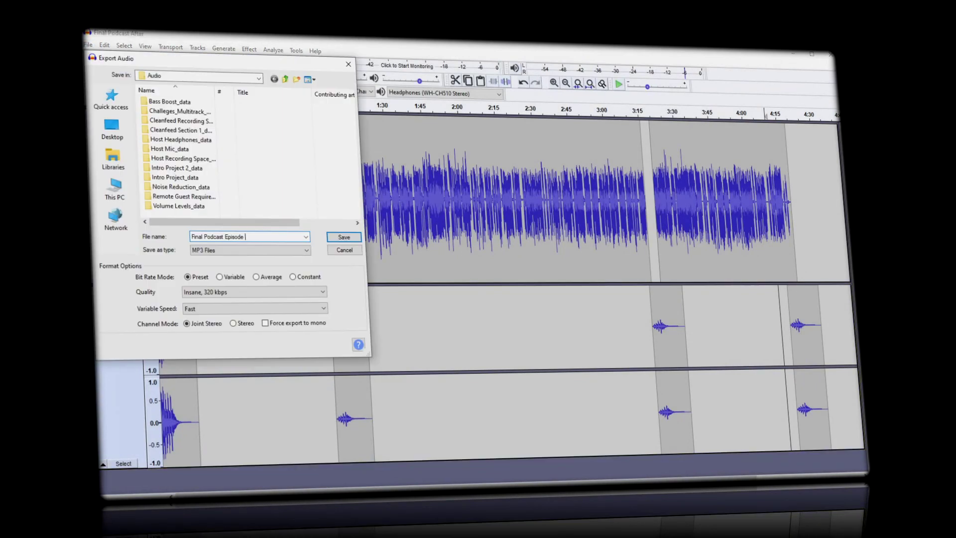
left_click(344, 237)
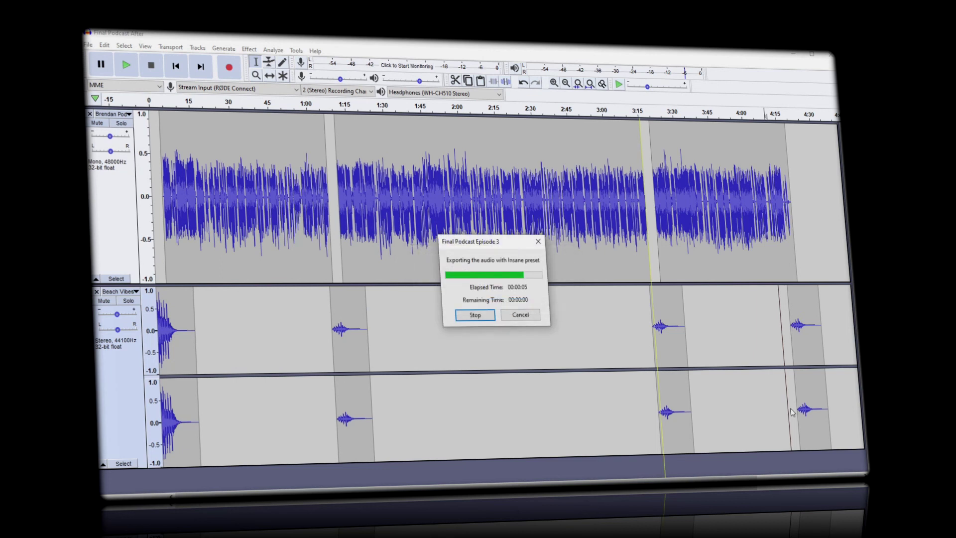